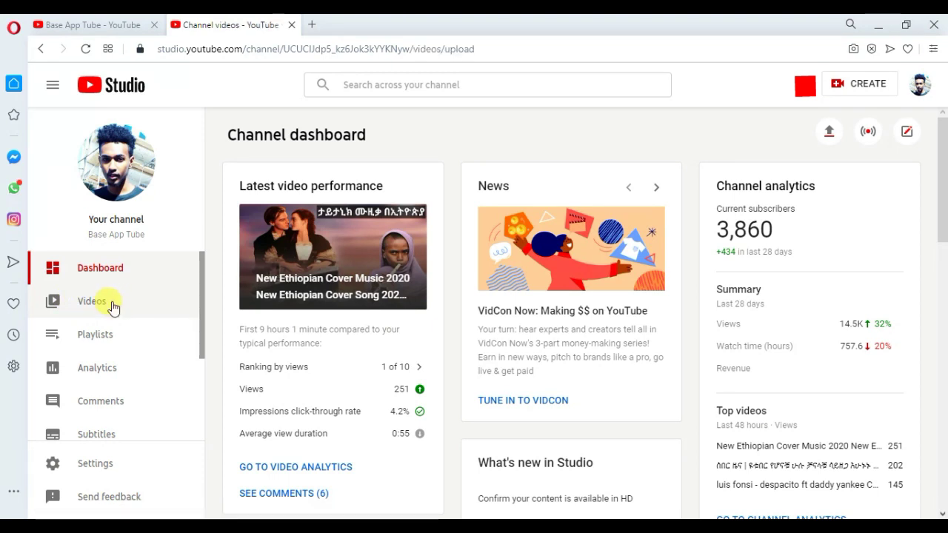
# Step: Open the channel's Videos list and the newest upload, 'New Ethiopian Cover Music 2020'
pyautogui.click(111, 305)
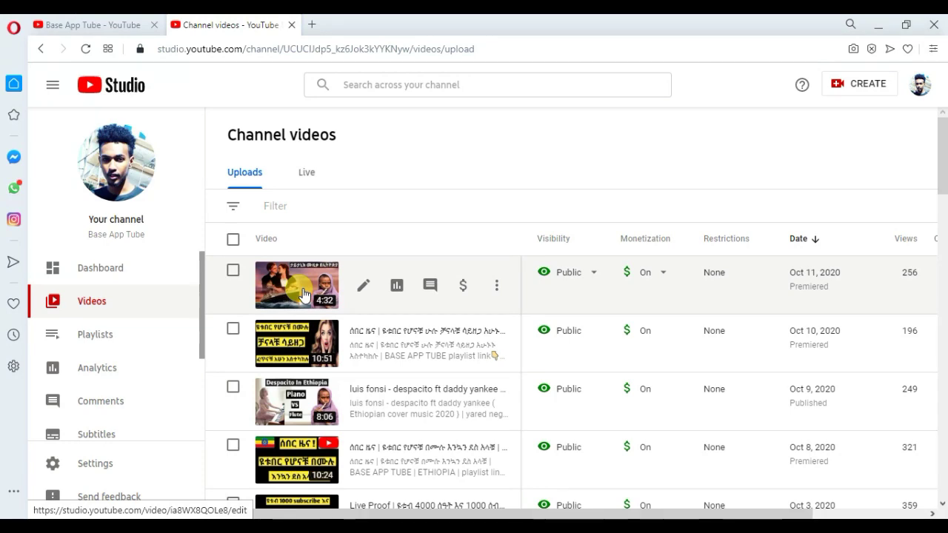
pyautogui.click(303, 294)
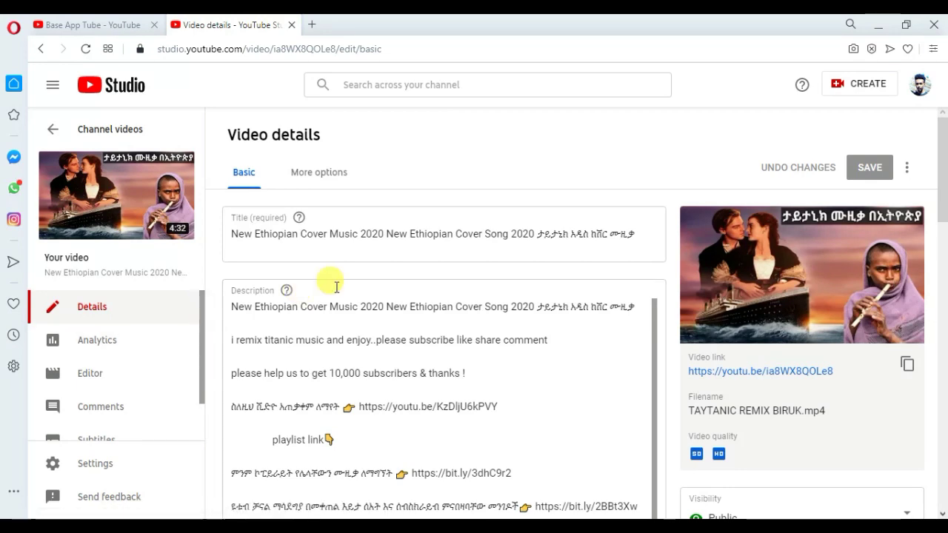
# Step: Look over the video's details down to the Tags box, then go to its Analytics
pyautogui.moveTo(945, 185); pyautogui.dragTo(926, 481)
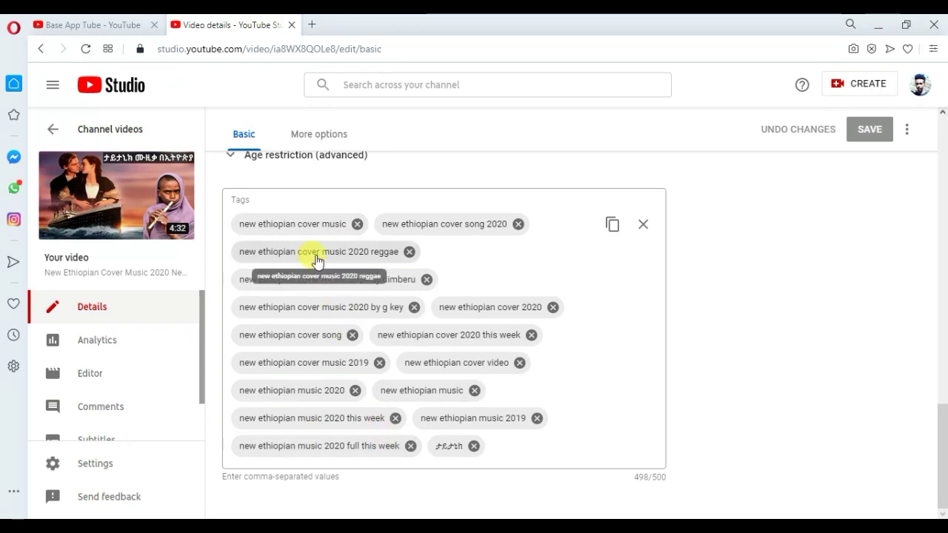
pyautogui.click(104, 342)
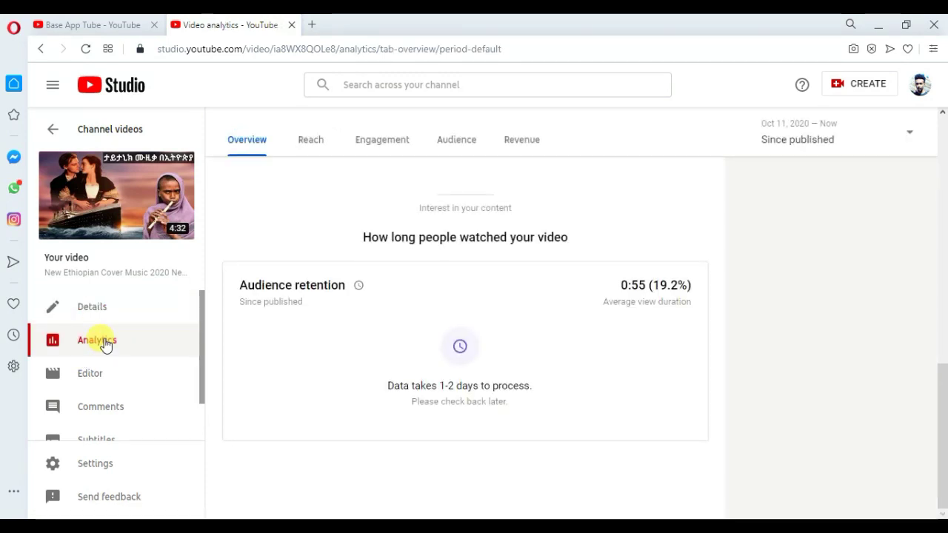
# Step: Review the analytics overview (246 views, 3.8 watch hours), then return to the video's Details
pyautogui.moveTo(941, 423); pyautogui.dragTo(944, 162)
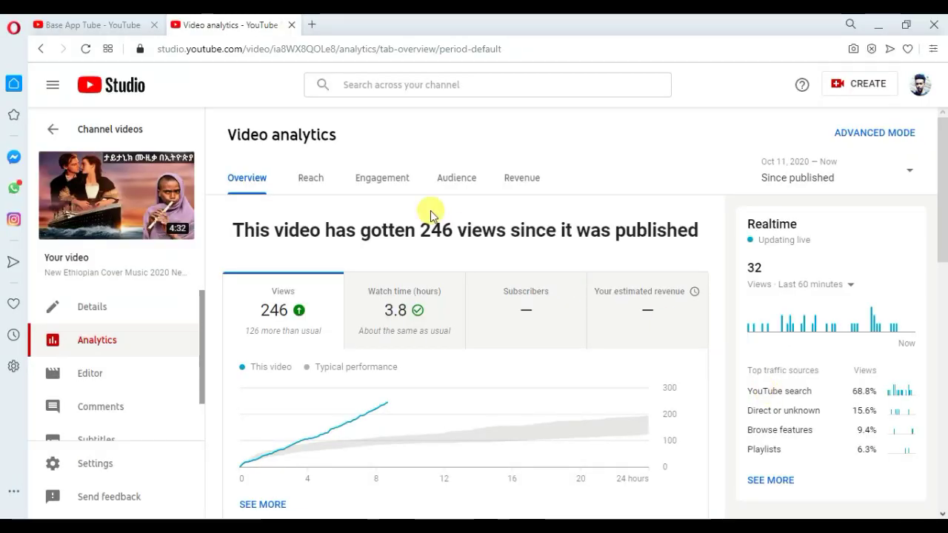
pyautogui.moveTo(944, 206); pyautogui.dragTo(944, 109)
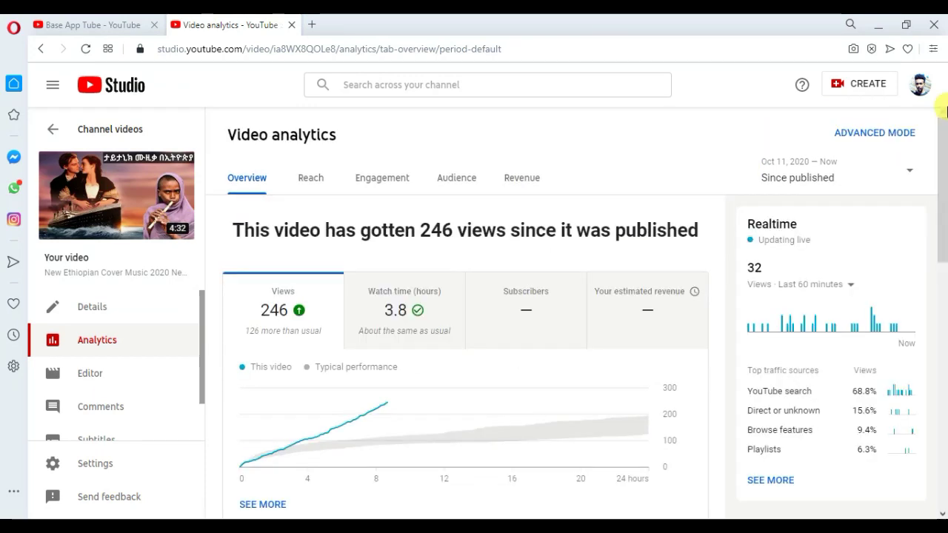
pyautogui.click(95, 309)
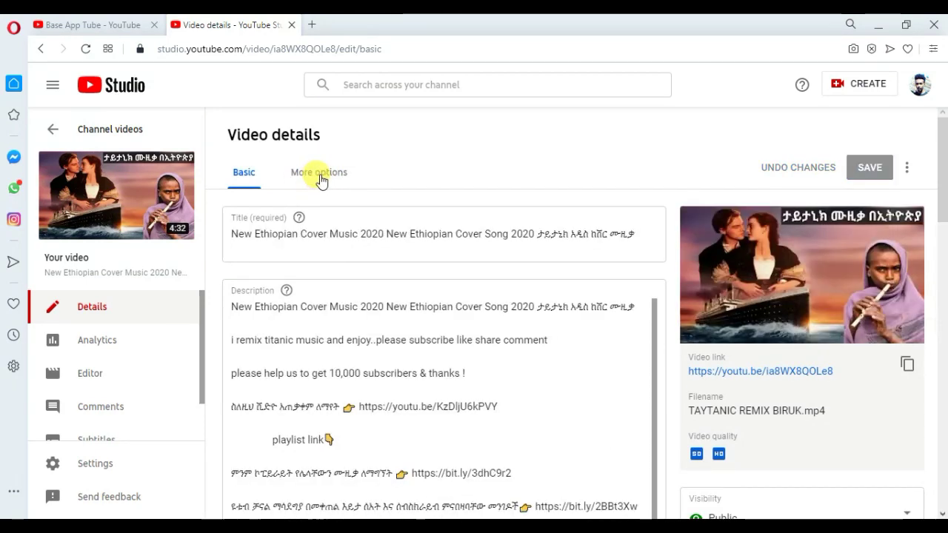
# Step: Scroll Details to the End screen and Cards rows and start editing the end screen
pyautogui.scroll(-1, 944, 244)
pyautogui.scroll(-4, 944, 244)
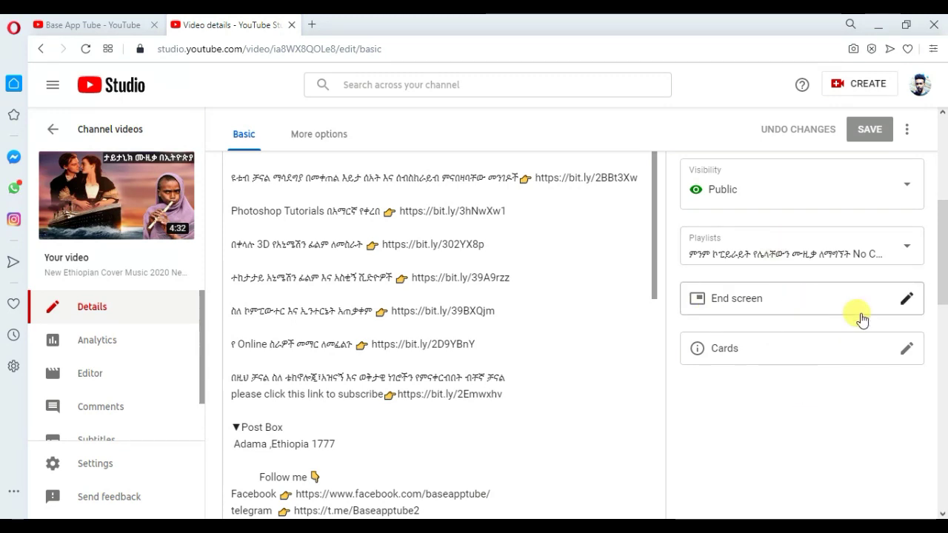
pyautogui.click(897, 310)
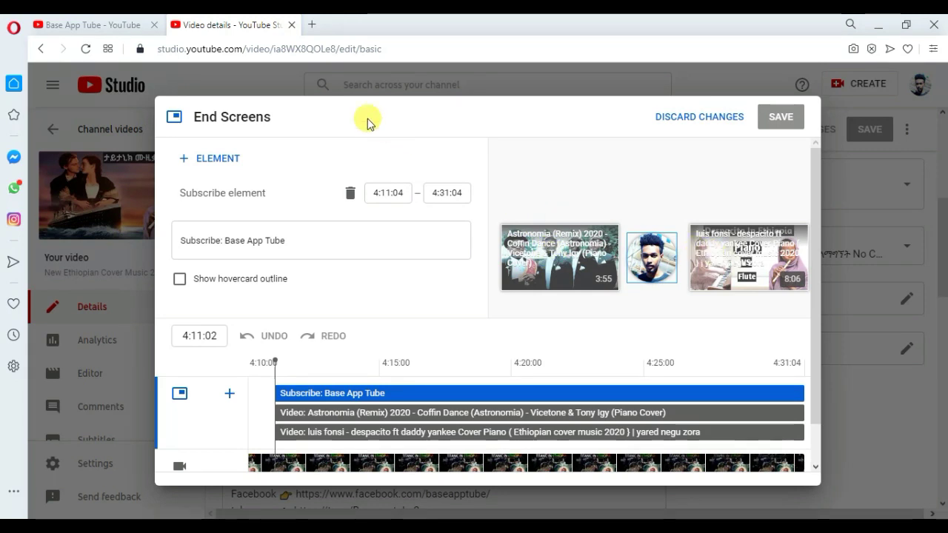
# Step: Select the Astronomia video element in the end screen preview
pyautogui.click(558, 267)
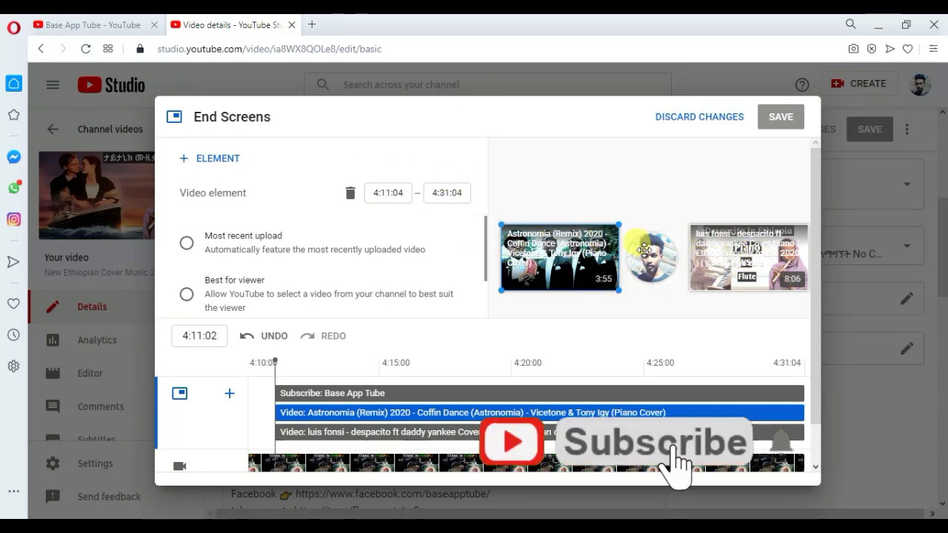
# Step: Delete the Astronomia, second video and subscribe end-screen elements
pyautogui.click(346, 204)
pyautogui.click(346, 203)
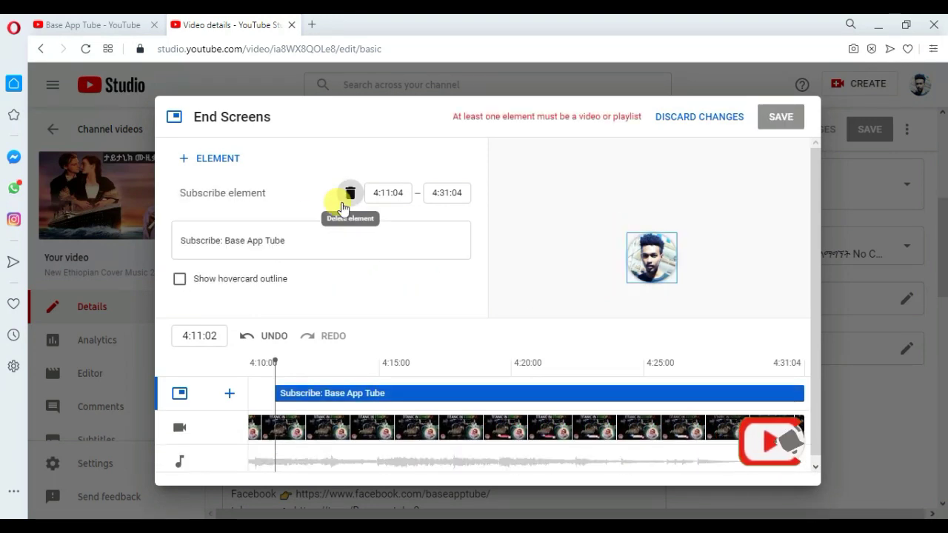
pyautogui.click(345, 202)
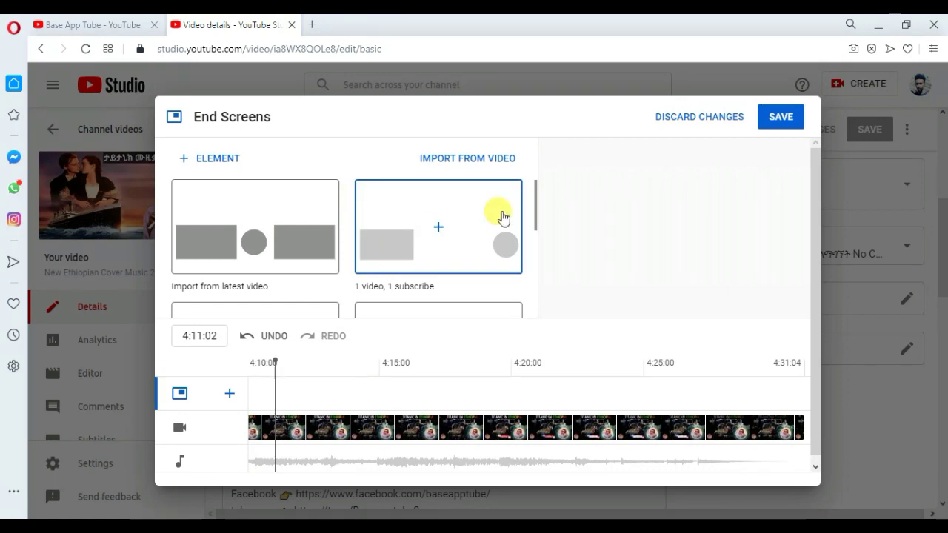
# Step: Apply the 'Import from latest video' end screen template
pyautogui.moveTo(537, 222); pyautogui.dragTo(533, 318)
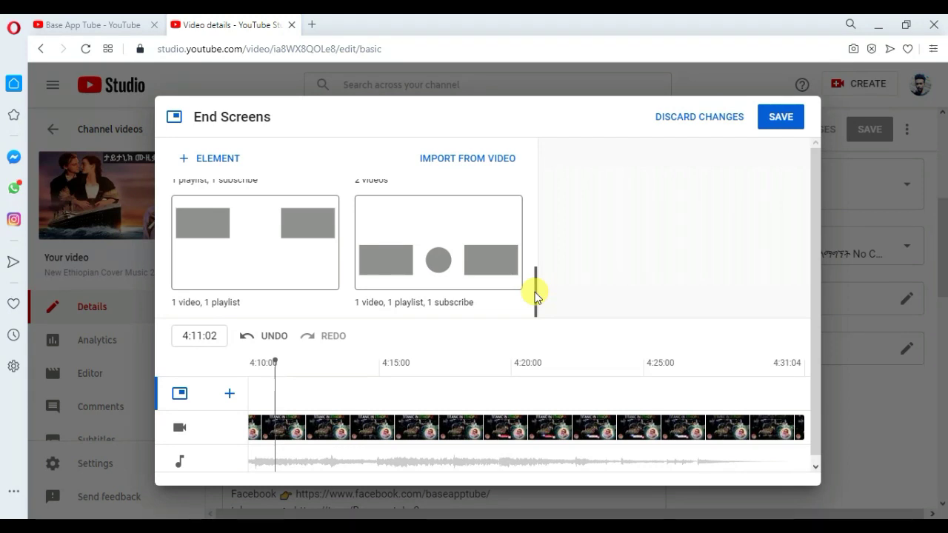
pyautogui.moveTo(535, 292); pyautogui.dragTo(536, 185)
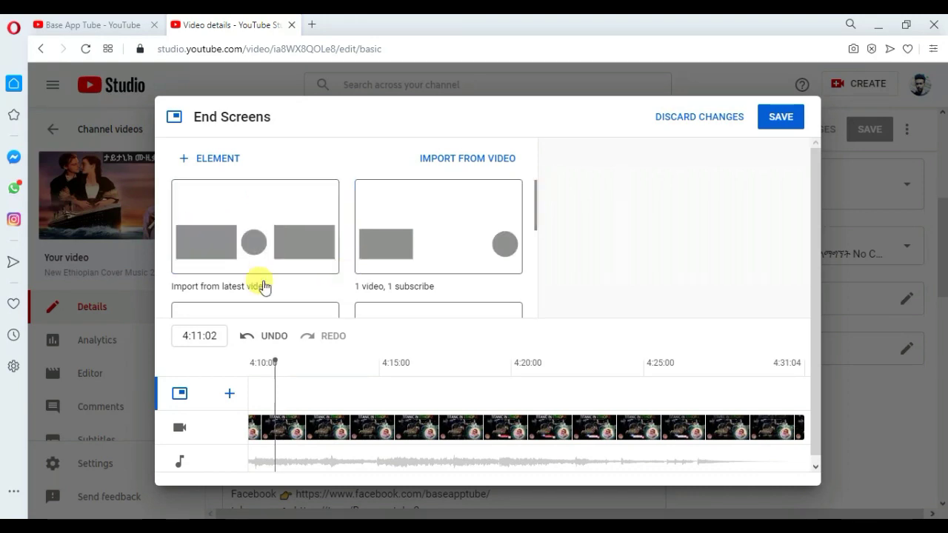
pyautogui.click(289, 232)
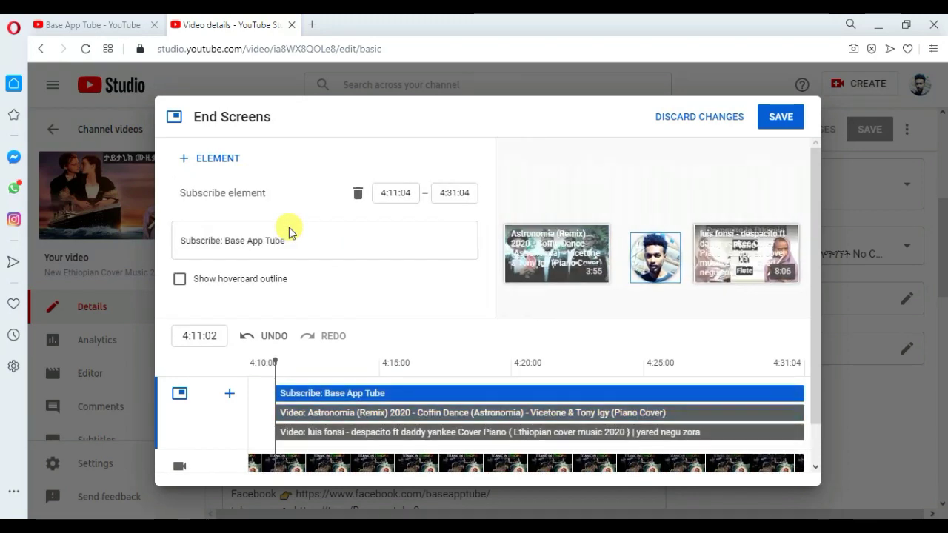
# Step: Open the Astronomia video element's settings and look through its options
pyautogui.click(550, 255)
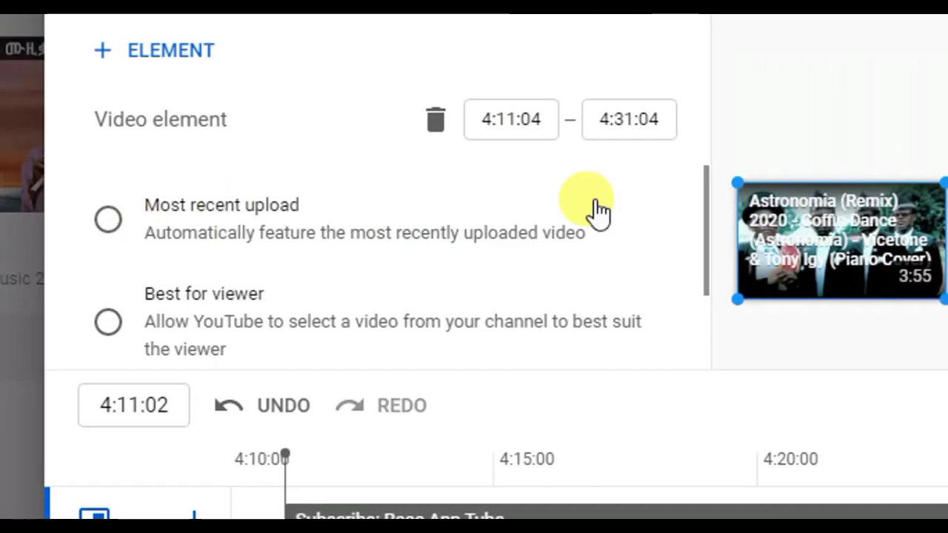
pyautogui.moveTo(705, 215); pyautogui.dragTo(707, 333)
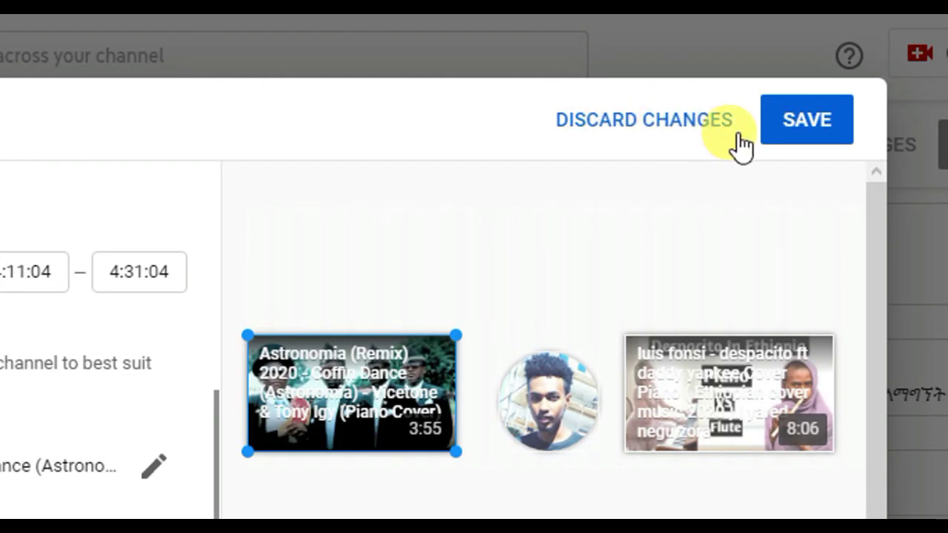
# Step: Discard the end screen edits and open the video's info Cards editor
pyautogui.click(635, 141)
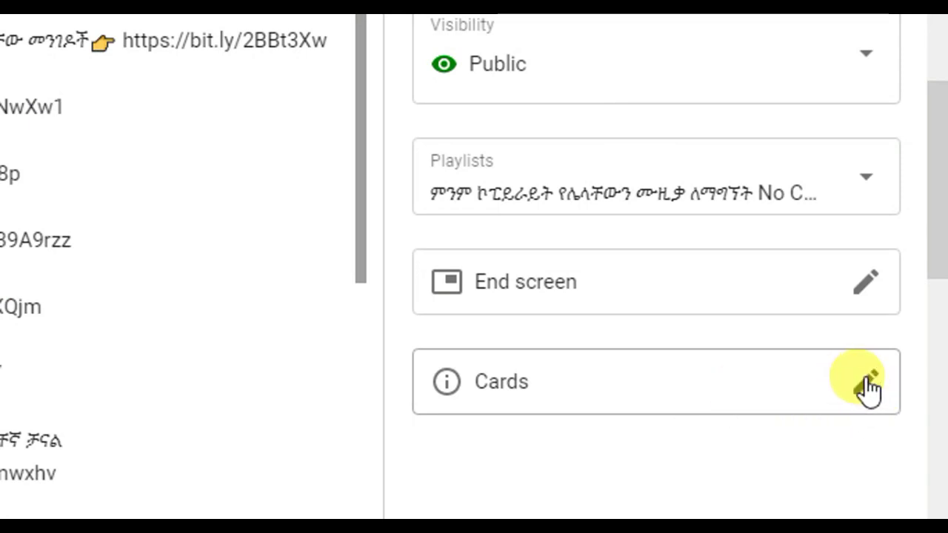
pyautogui.click(867, 388)
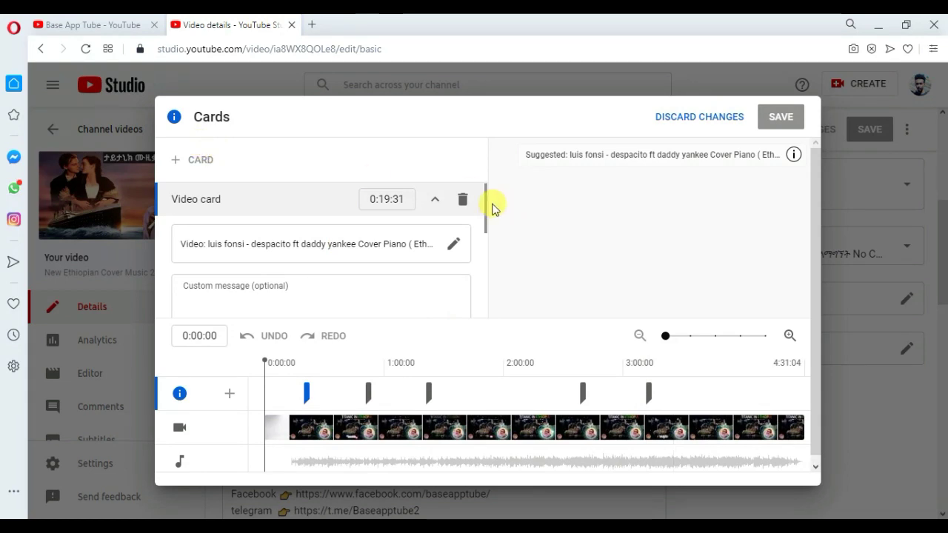
pyautogui.moveTo(487, 209); pyautogui.dragTo(488, 180)
# Step: Delete the video cards at 0:19:31 and 0:50:34, and move the timeline to 0:01:43
pyautogui.click(465, 200)
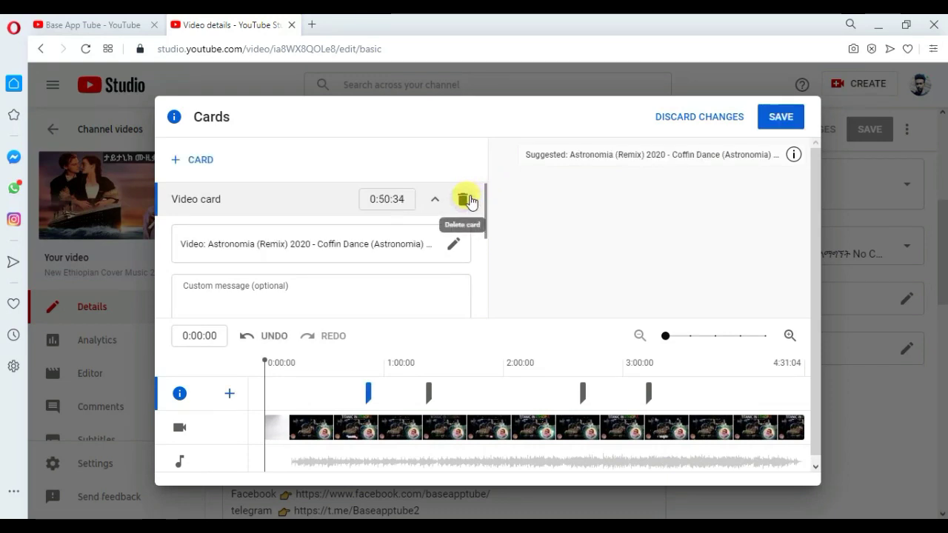
pyautogui.click(464, 200)
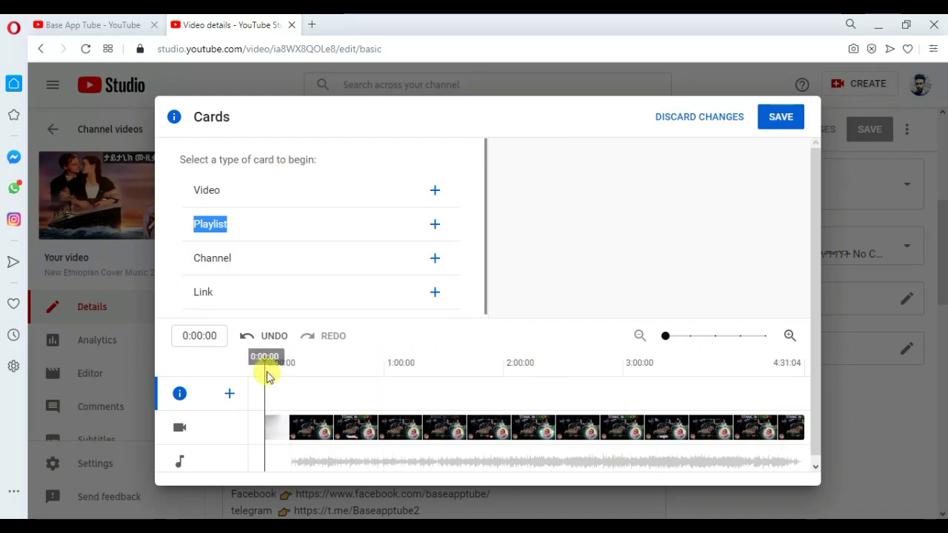
pyautogui.moveTo(265, 368); pyautogui.dragTo(287, 368)
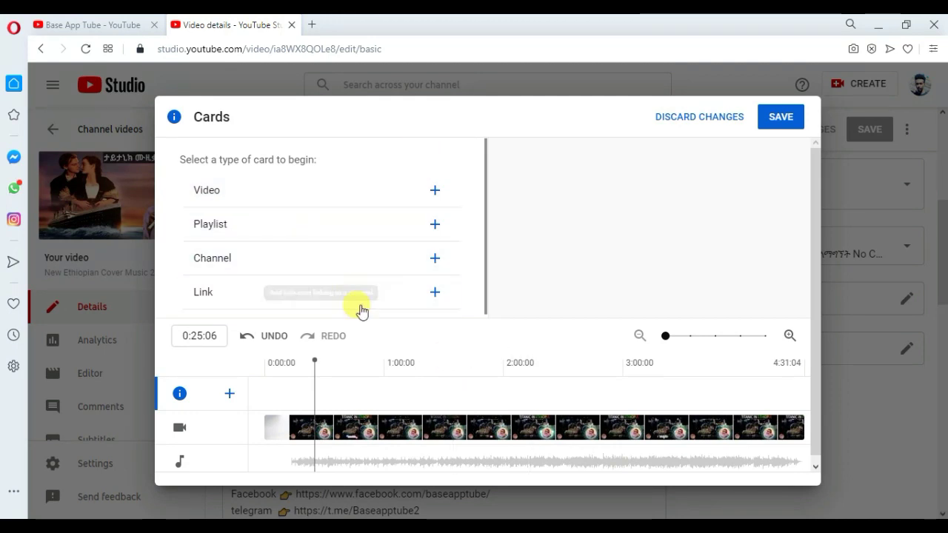
# Step: Draft a video card at 0:25:06 linking the first channel video, then discard it
pyautogui.click(435, 191)
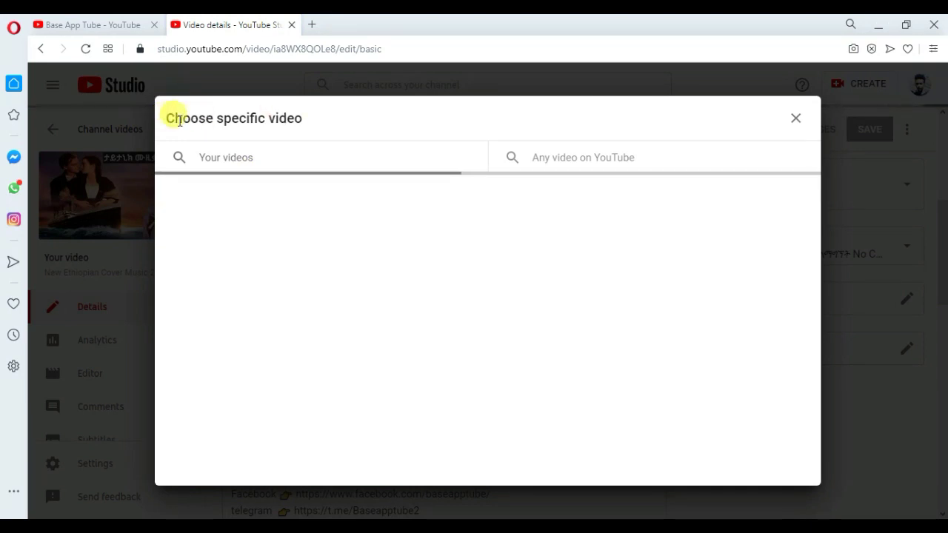
pyautogui.moveTo(167, 118); pyautogui.dragTo(333, 133)
pyautogui.click(333, 133)
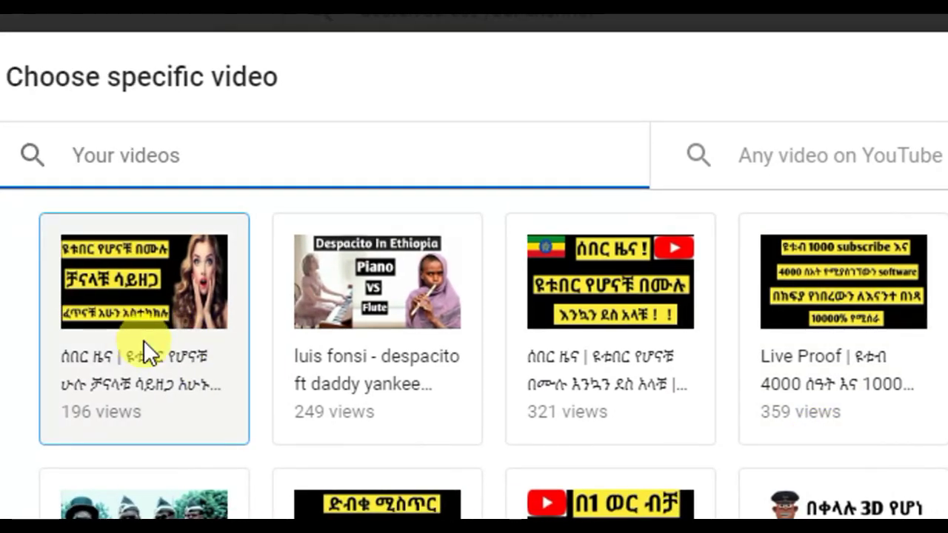
pyautogui.click(71, 365)
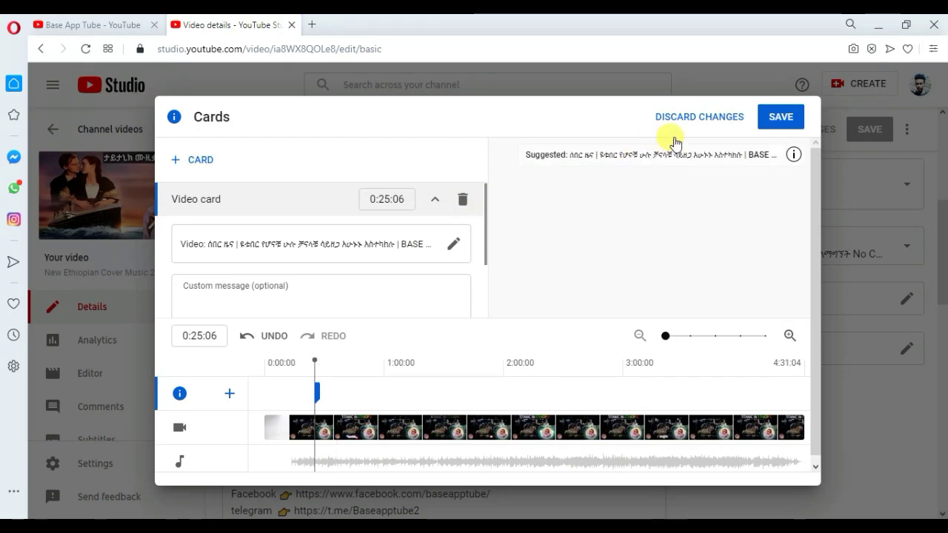
pyautogui.click(699, 116)
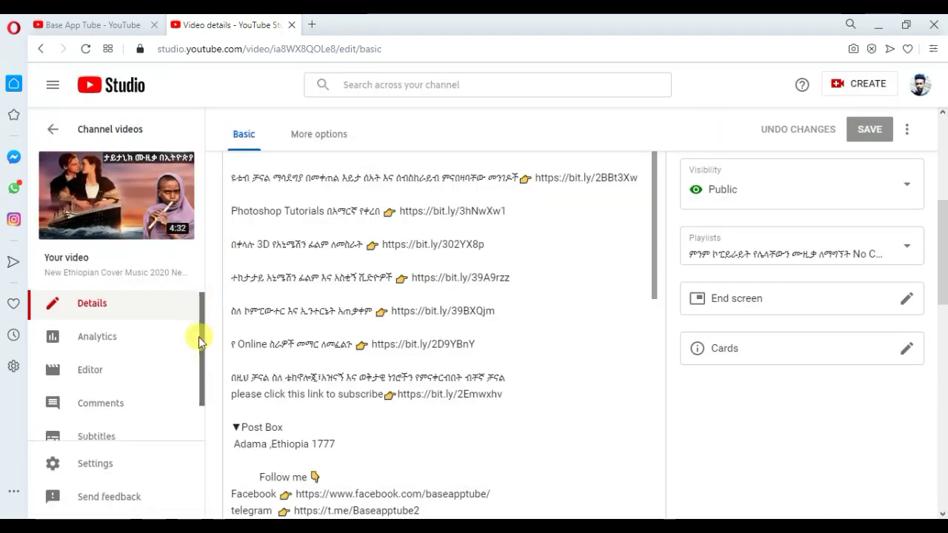
# Step: Open the video's Subtitles page showing the Amharic, English and Afrikaans languages
pyautogui.scroll(-1, 197, 334)
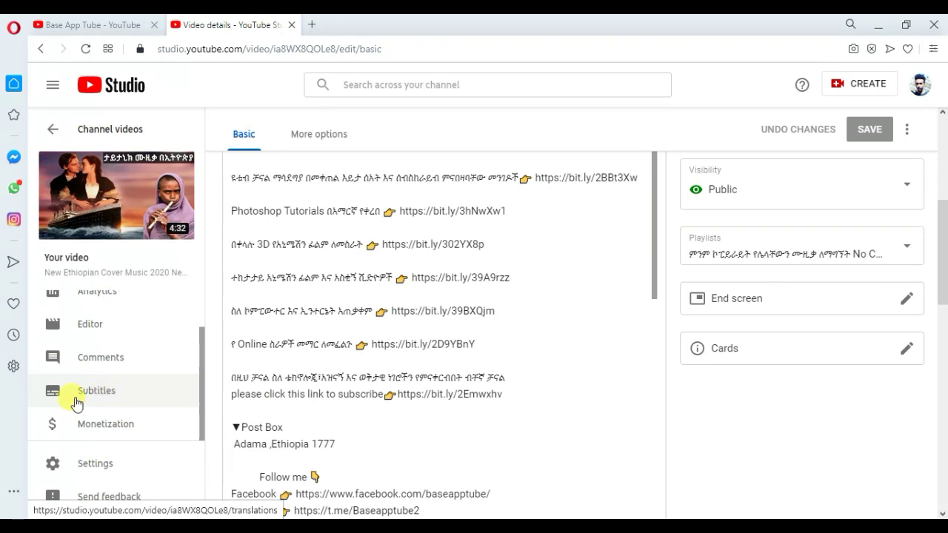
pyautogui.click(139, 392)
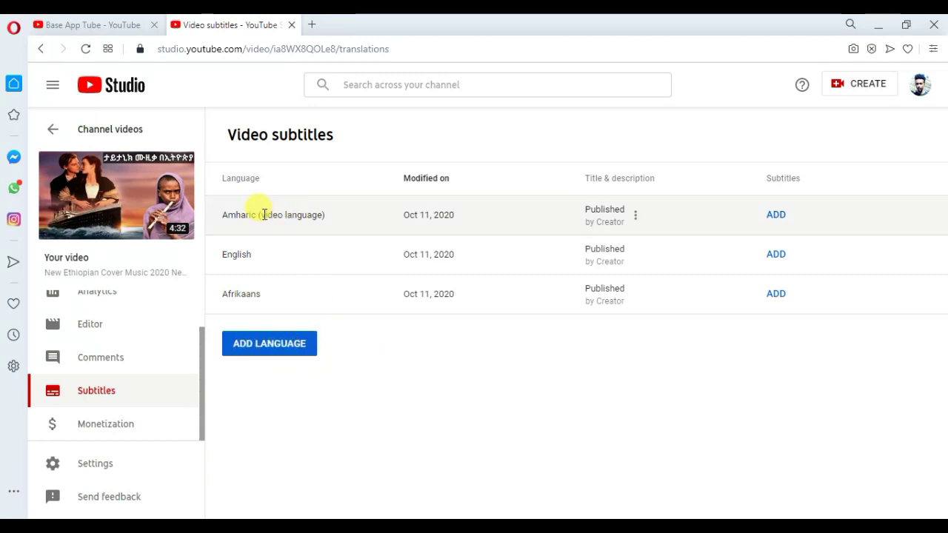
pyautogui.moveTo(323, 213); pyautogui.dragTo(253, 208)
pyautogui.click(344, 213)
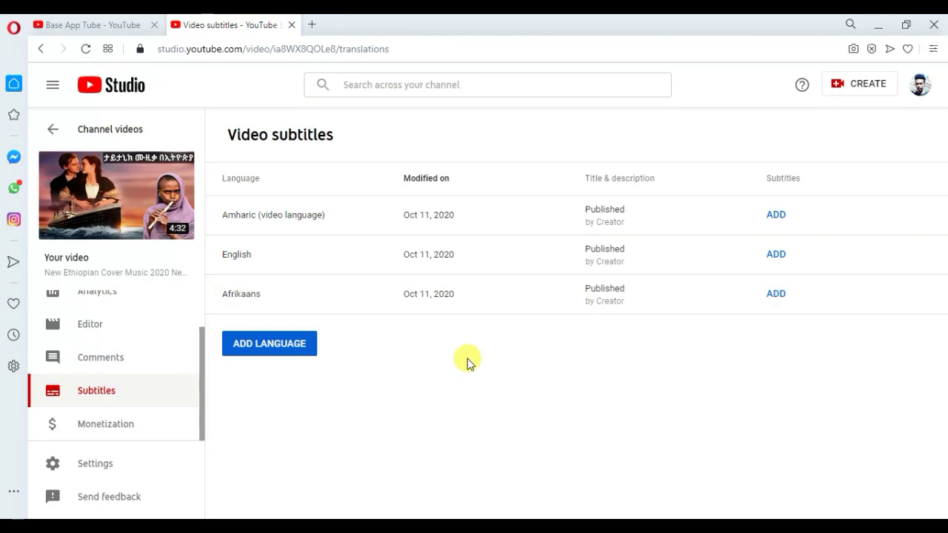
pyautogui.click(279, 350)
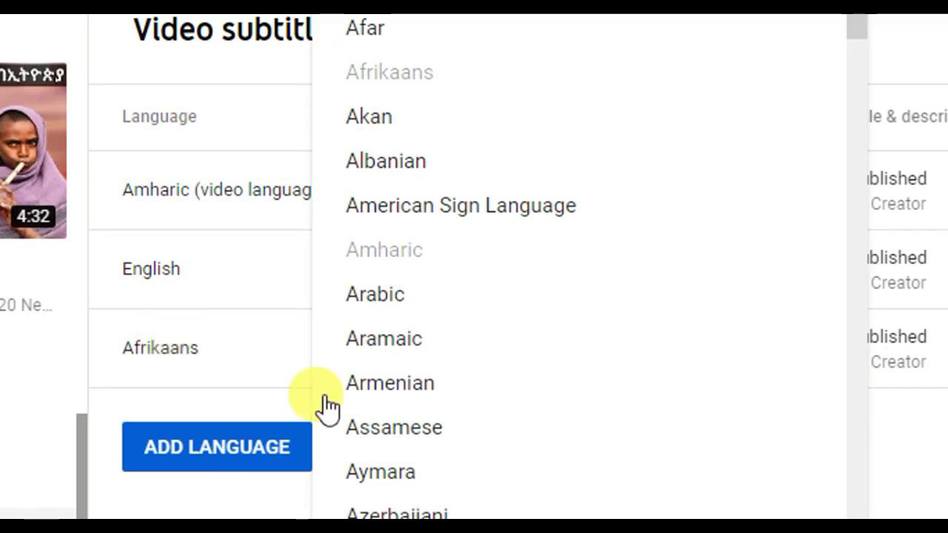
pyautogui.click(804, 434)
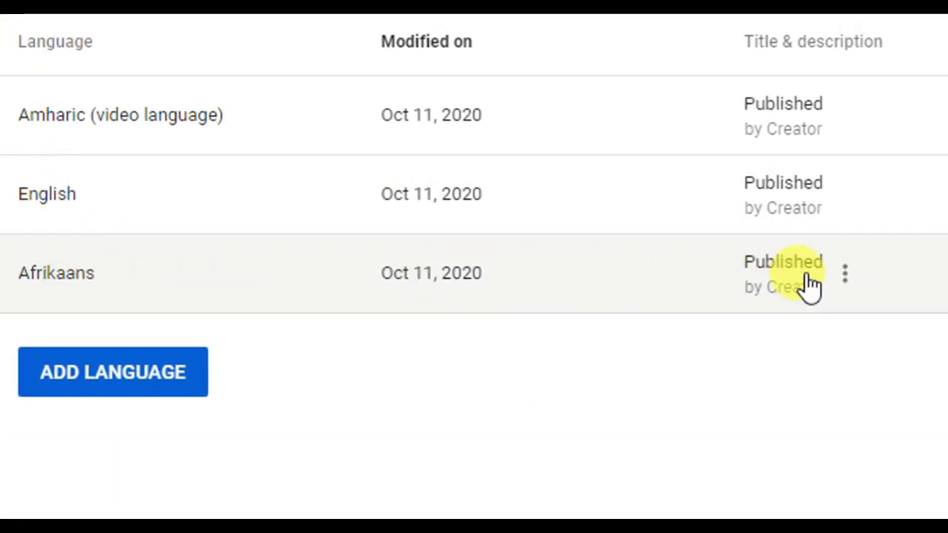
# Step: Open the Afrikaans title and description translation and scroll through its 'Related keywords' description
pyautogui.click(779, 268)
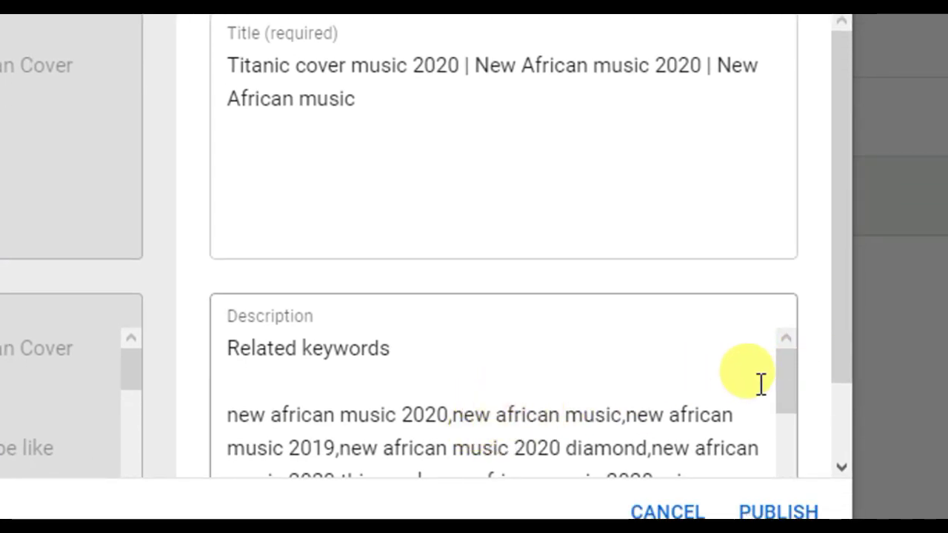
pyautogui.moveTo(782, 386); pyautogui.dragTo(780, 308)
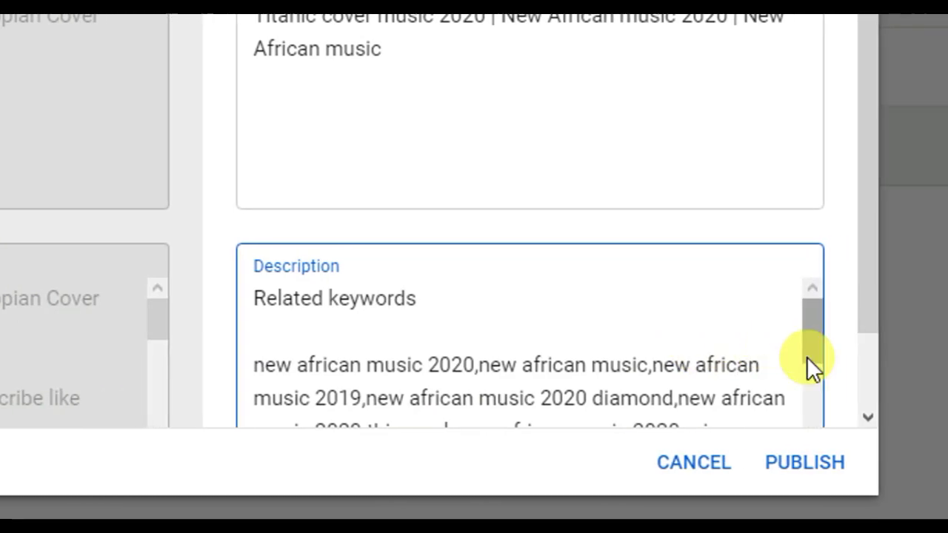
# Step: Cancel the Afrikaans translation unpublished, leaving Amharic, English and Afrikaans on the subtitles page
pyautogui.click(696, 443)
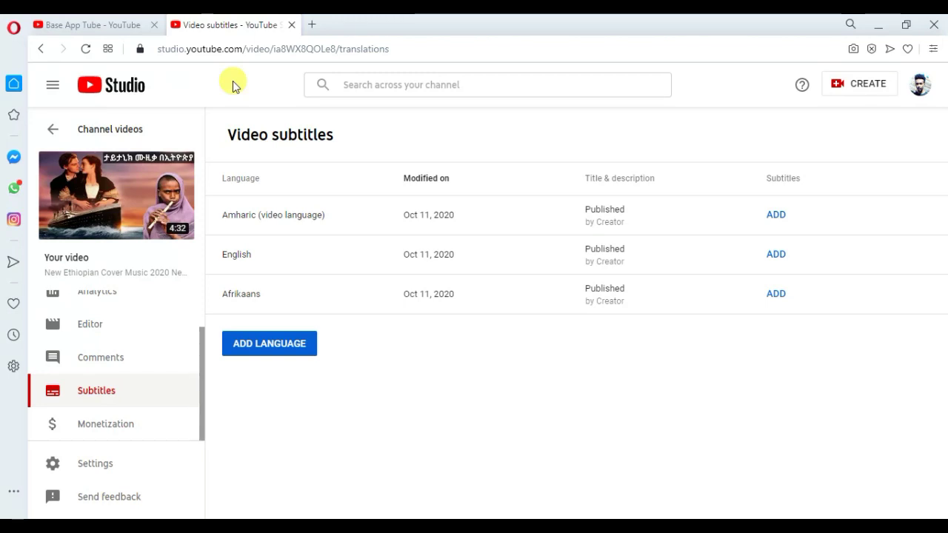
# Step: Check the public Base App Tube tab, then go back to Studio's Channel videos list
pyautogui.click(96, 27)
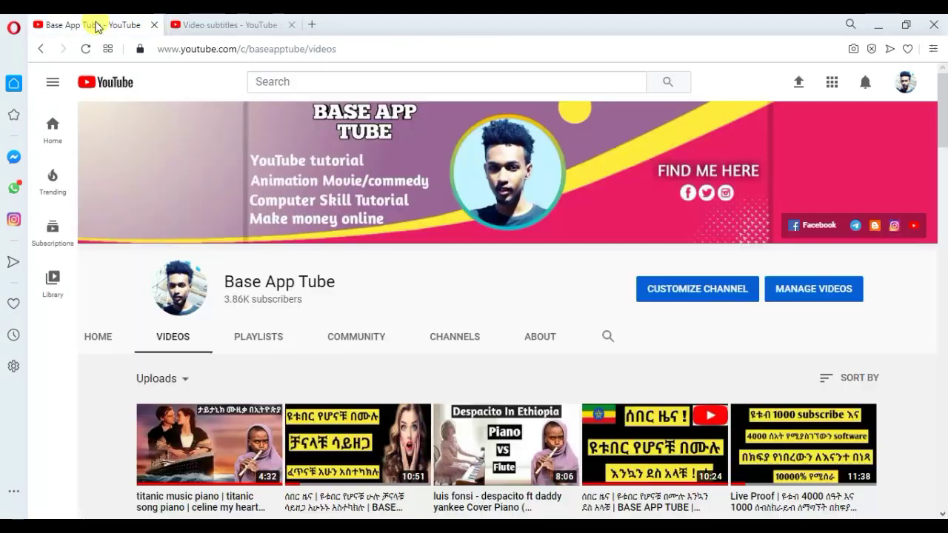
pyautogui.click(238, 28)
pyautogui.click(104, 127)
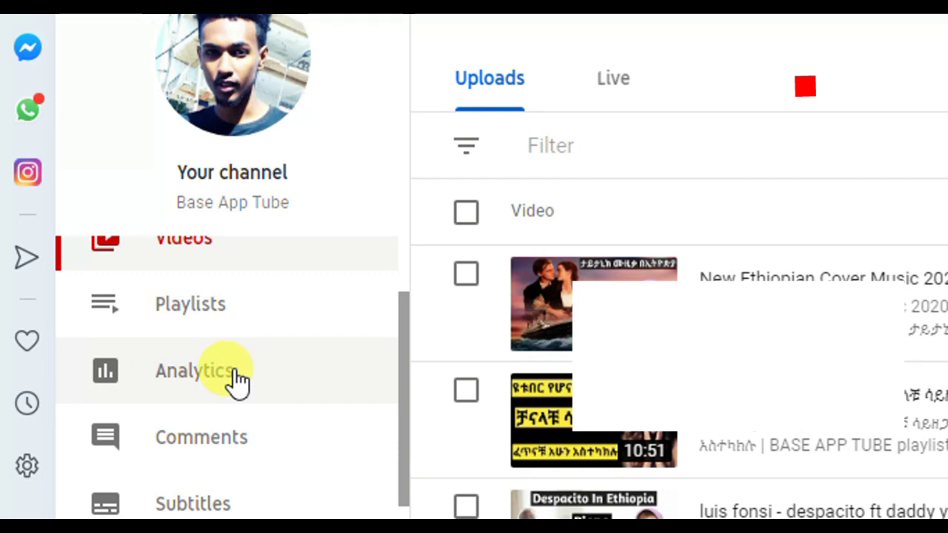
# Step: Review channel Reach analytics: 165.6K impressions, 4.6% click-through rate, YouTube search leading at 32.0%
pyautogui.click(236, 374)
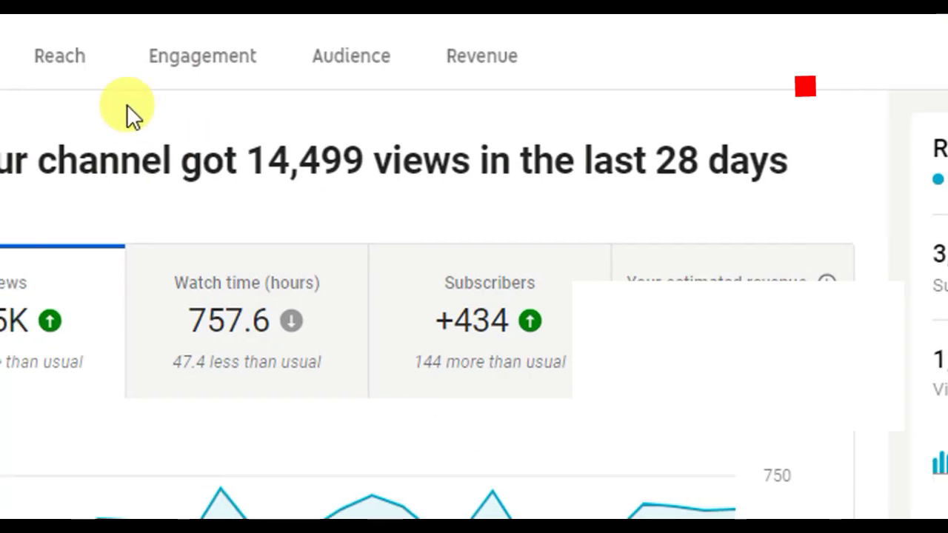
pyautogui.click(60, 54)
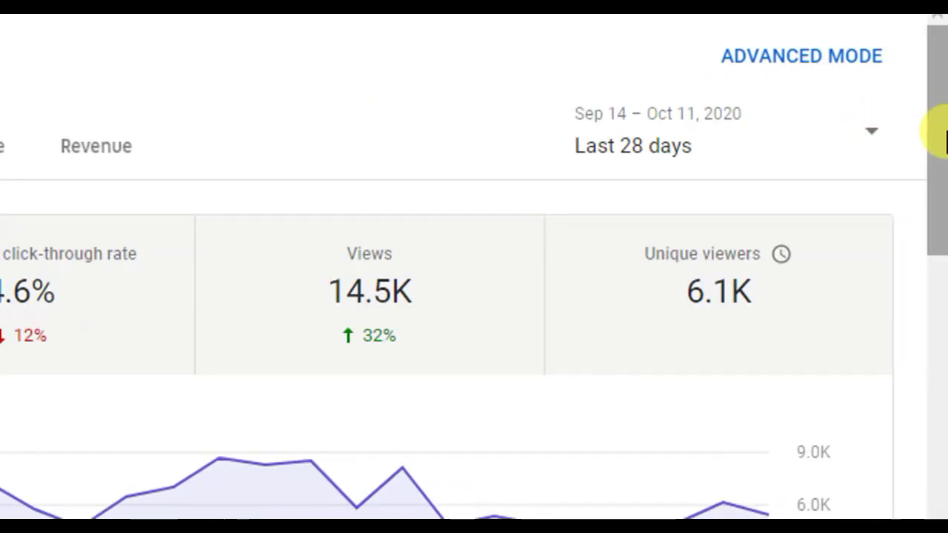
pyautogui.moveTo(943, 134); pyautogui.dragTo(807, 467)
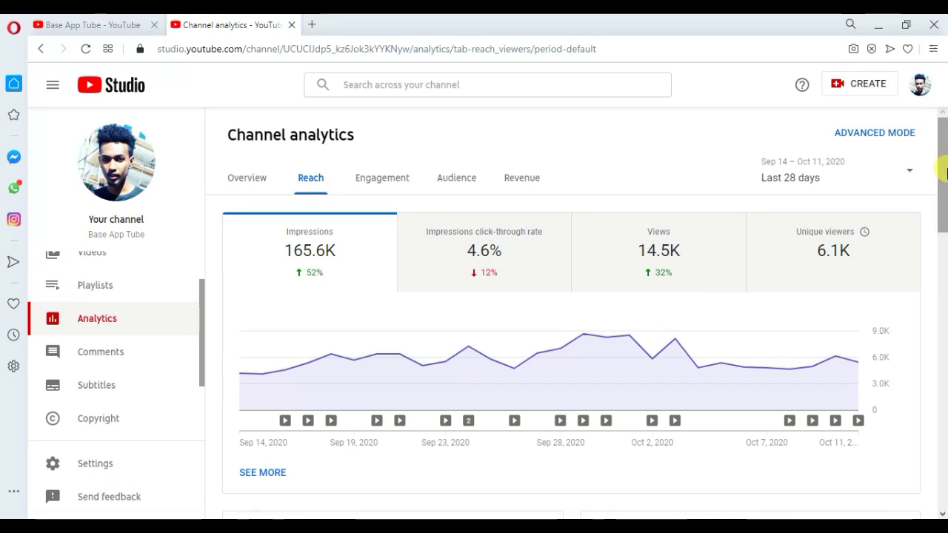
pyautogui.moveTo(945, 172); pyautogui.dragTo(945, 282)
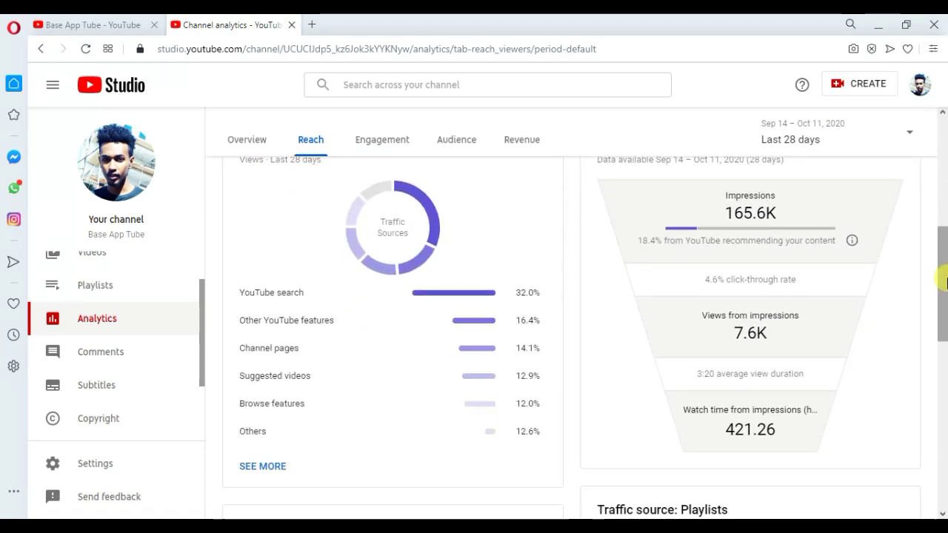
pyautogui.moveTo(494, 300)
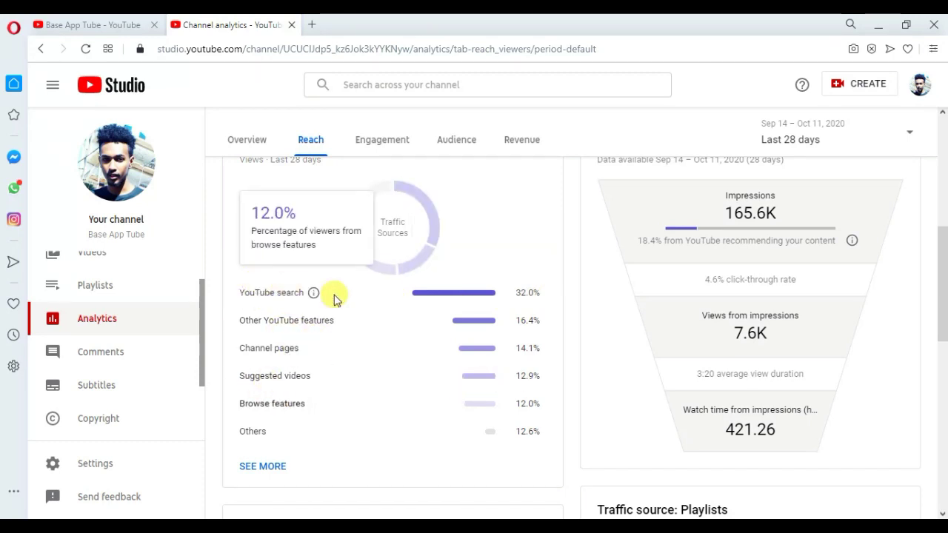
pyautogui.moveTo(302, 298)
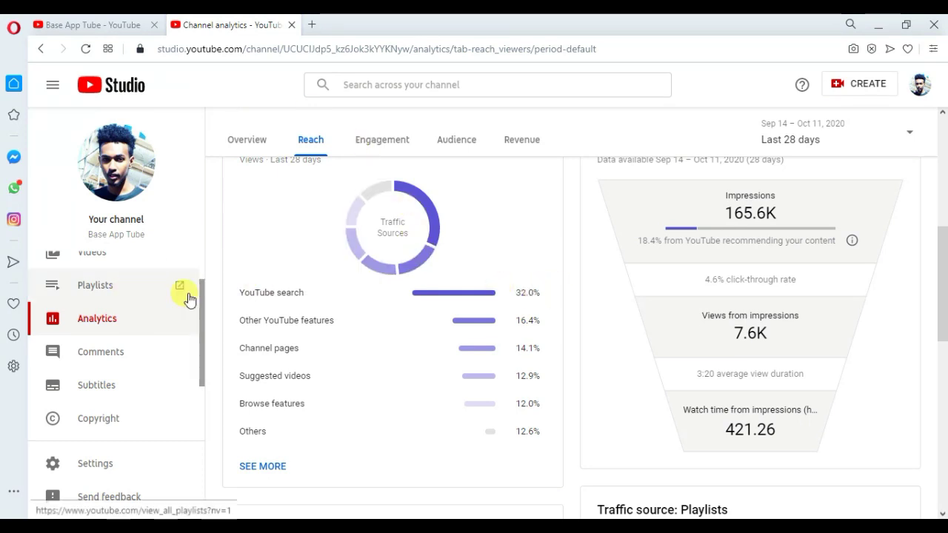
pyautogui.moveTo(248, 313)
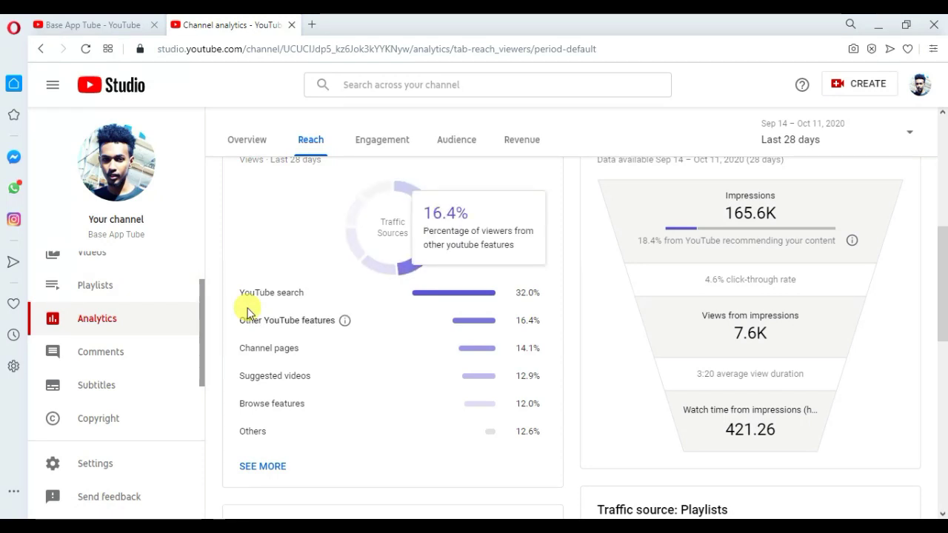